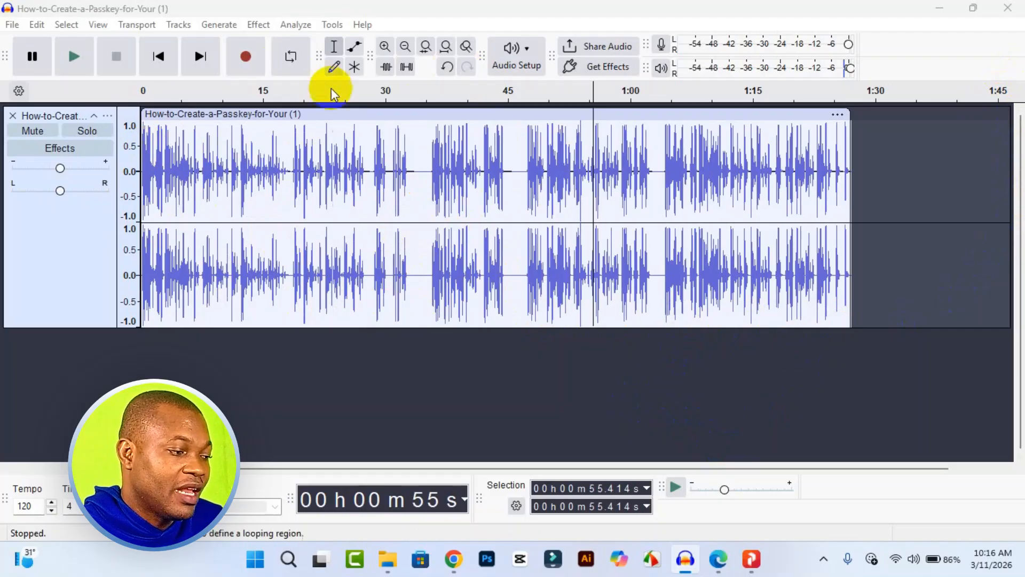
Step: Select the whole How-to-Create-a-Passkey-for-Your (1) clip and open the Compressor effect for it
left_click(365, 116)
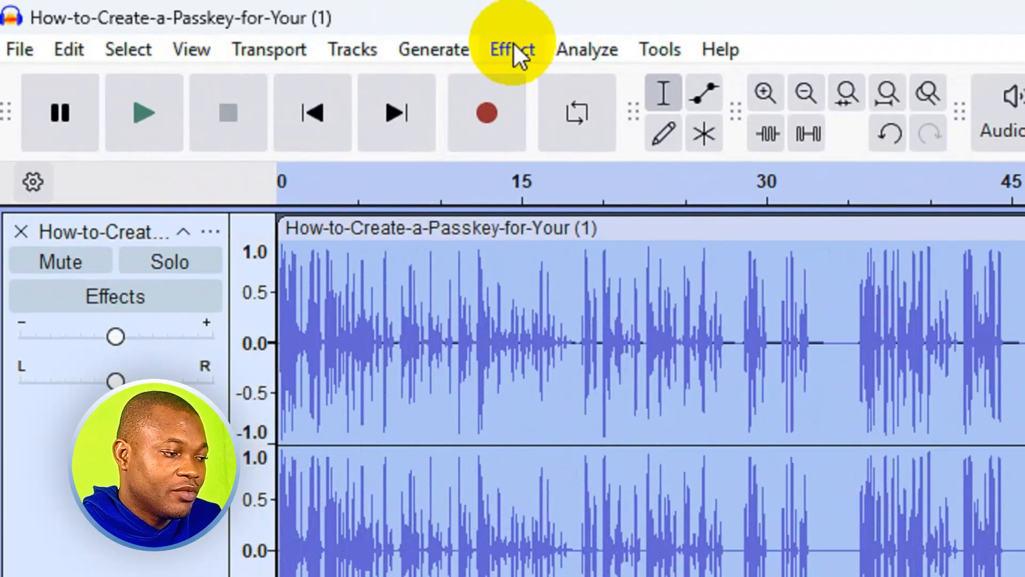
left_click(258, 24)
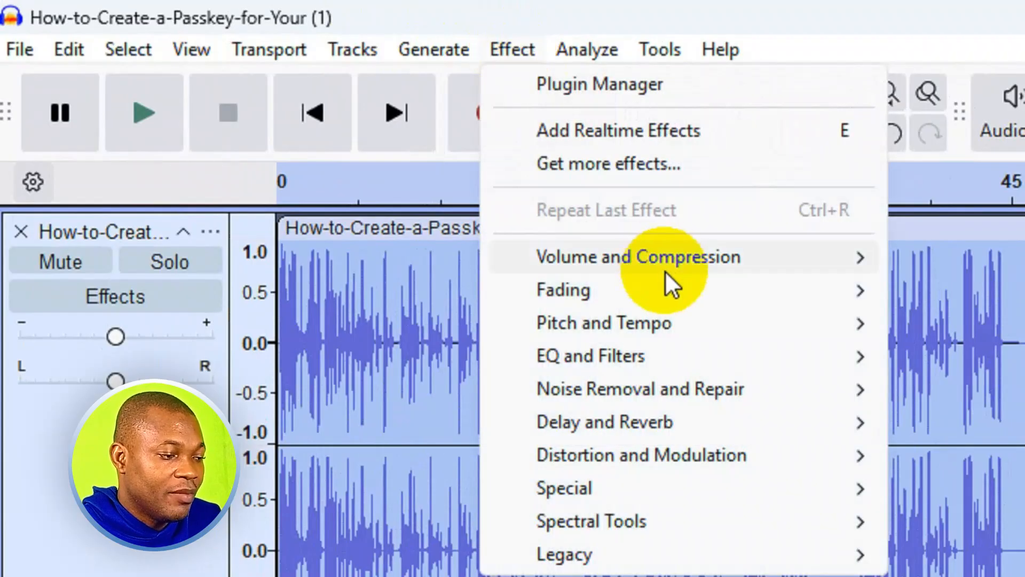
mouse_move(665, 270)
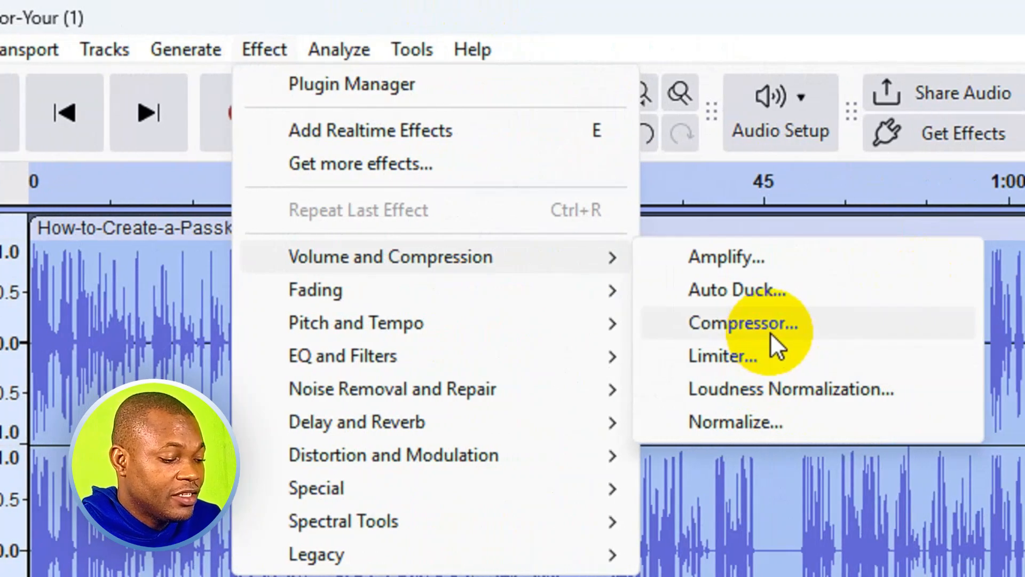
left_click(770, 332)
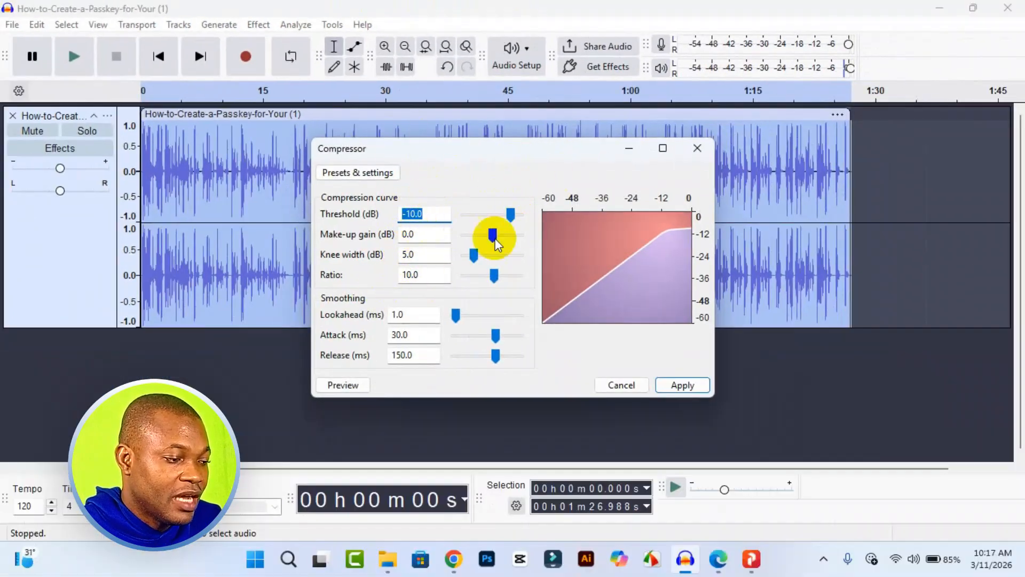
Step: Set the compression curve to threshold -18.9 dB, make-up gain -3.7 dB, knee width 2.9 dB and ratio 3.9
left_click_drag(513, 215, 503, 216)
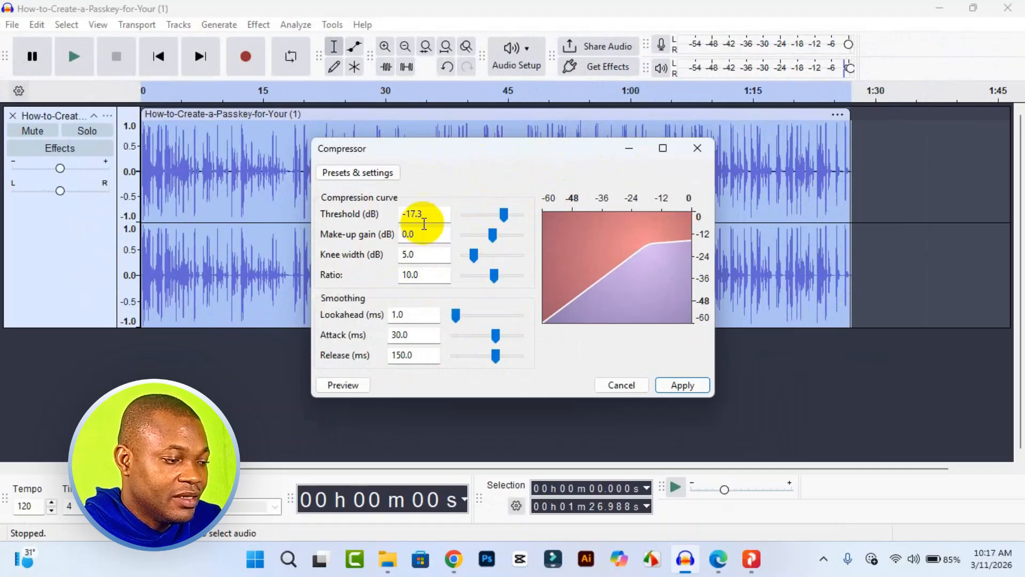
left_click_drag(503, 214, 502, 219)
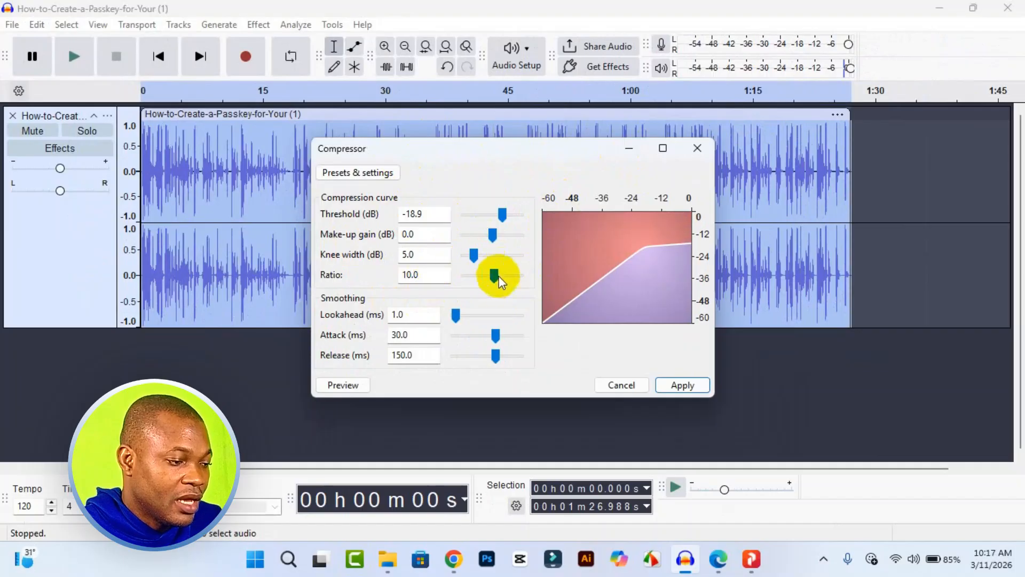
mouse_move(491, 241)
left_mouse_down()
mouse_move(469, 258)
mouse_move(493, 275)
mouse_move(481, 276)
left_mouse_up()
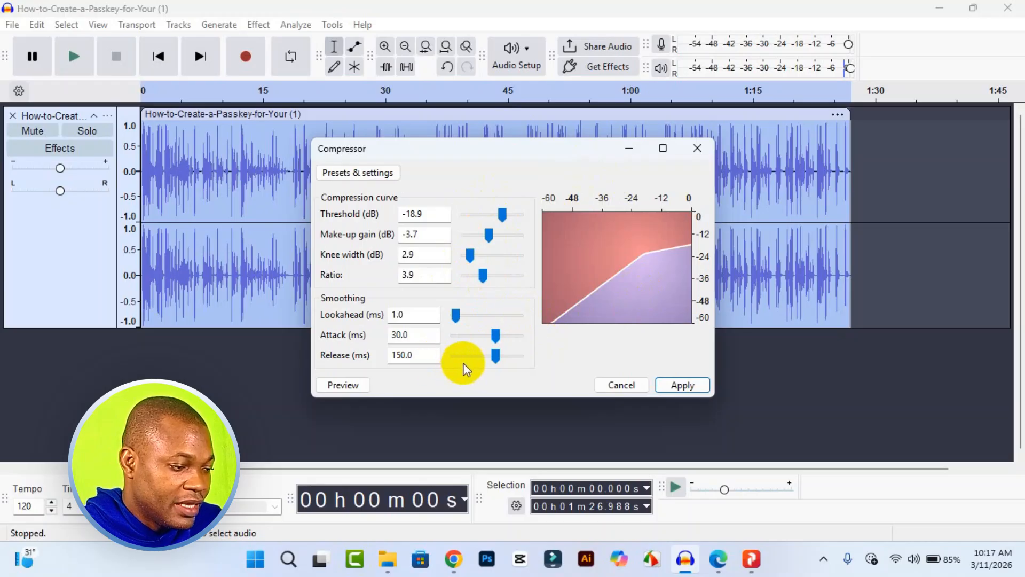
Step: Set the smoothing lookahead to 0.0 ms and the attack to 18.8 ms
left_click(460, 316)
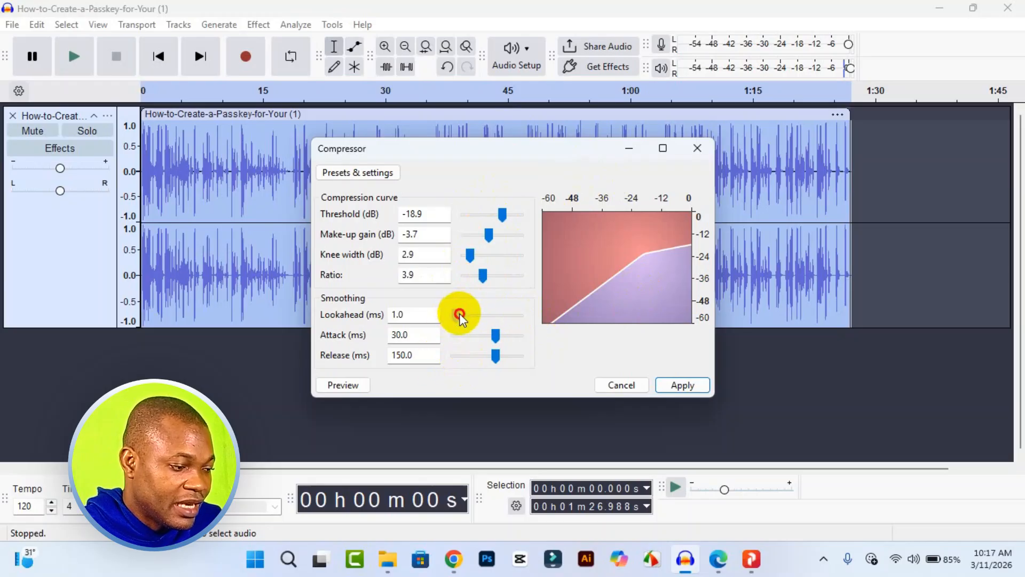
left_click_drag(460, 316, 455, 315)
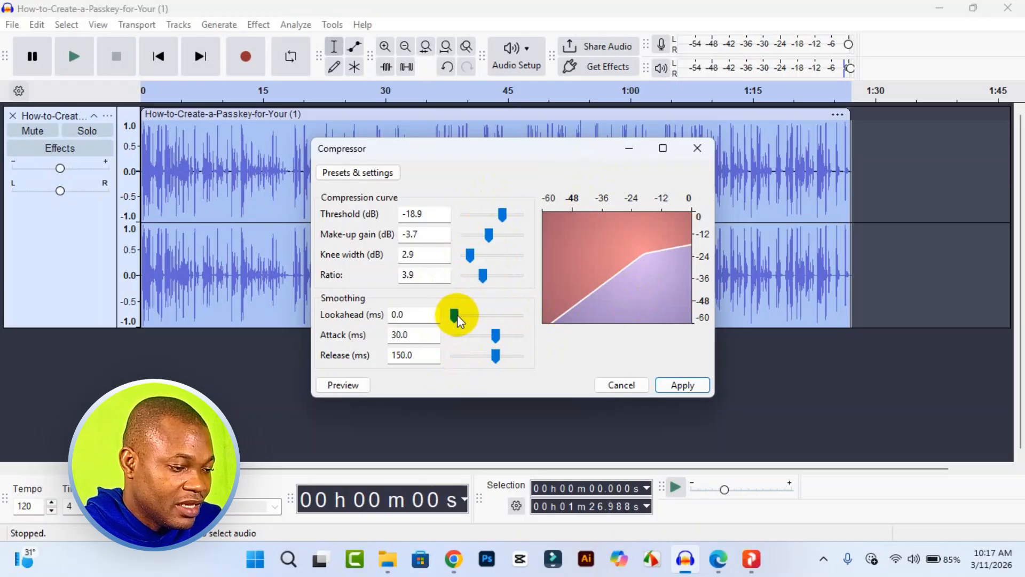
left_click_drag(495, 336, 486, 340)
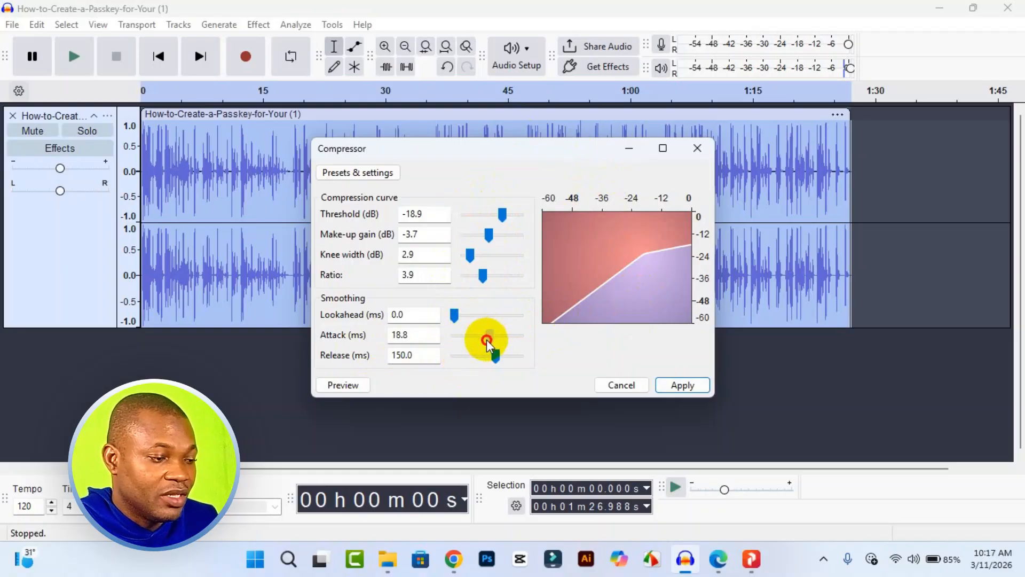
Step: Preview the compression and apply the Compressor to the selected clip
left_click(335, 384)
left_click(335, 385)
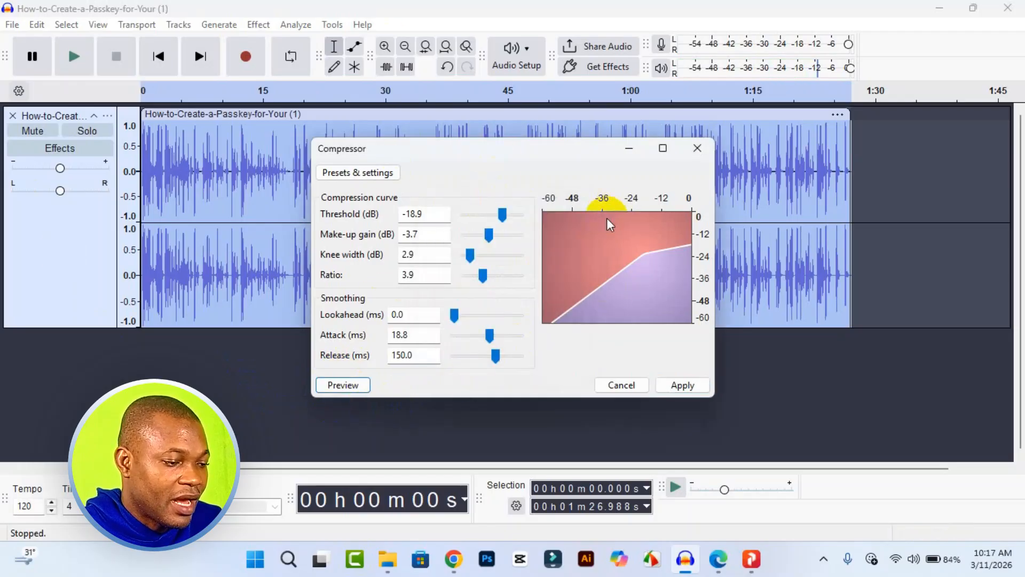
left_click(687, 391)
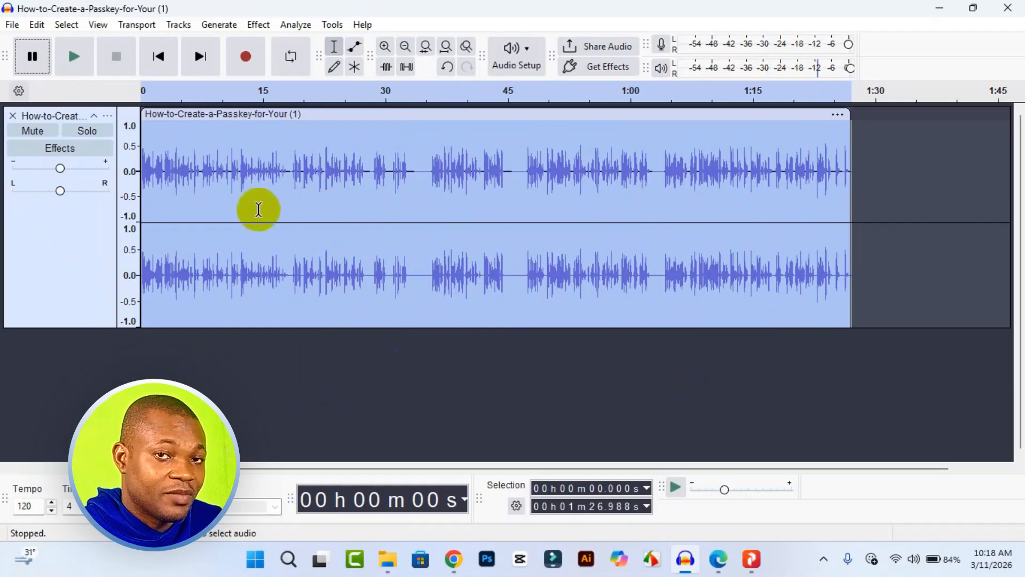
Step: Start exporting the audio to the computer and choose the Desktop as the destination folder
left_click(12, 25)
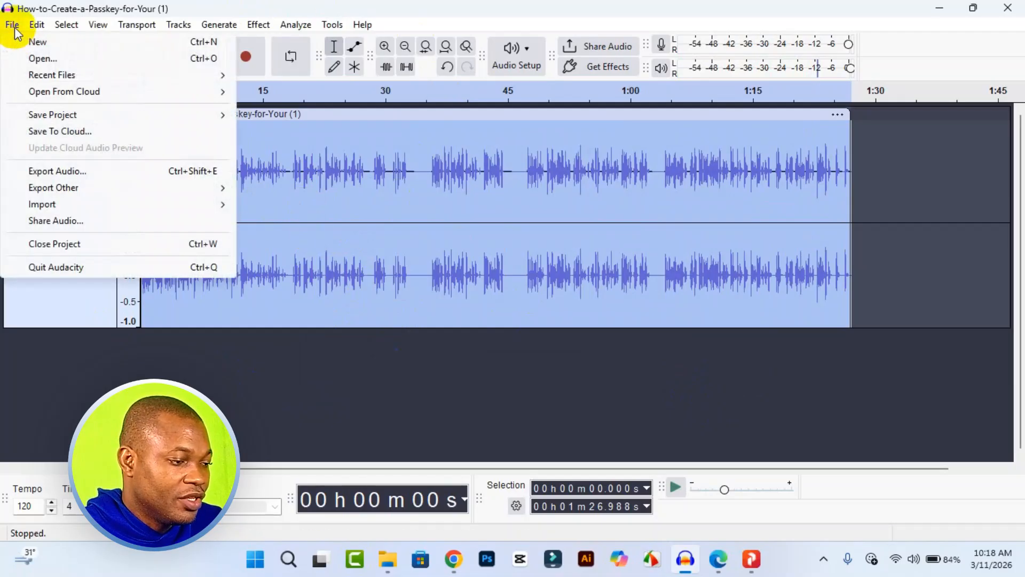
left_click(106, 181)
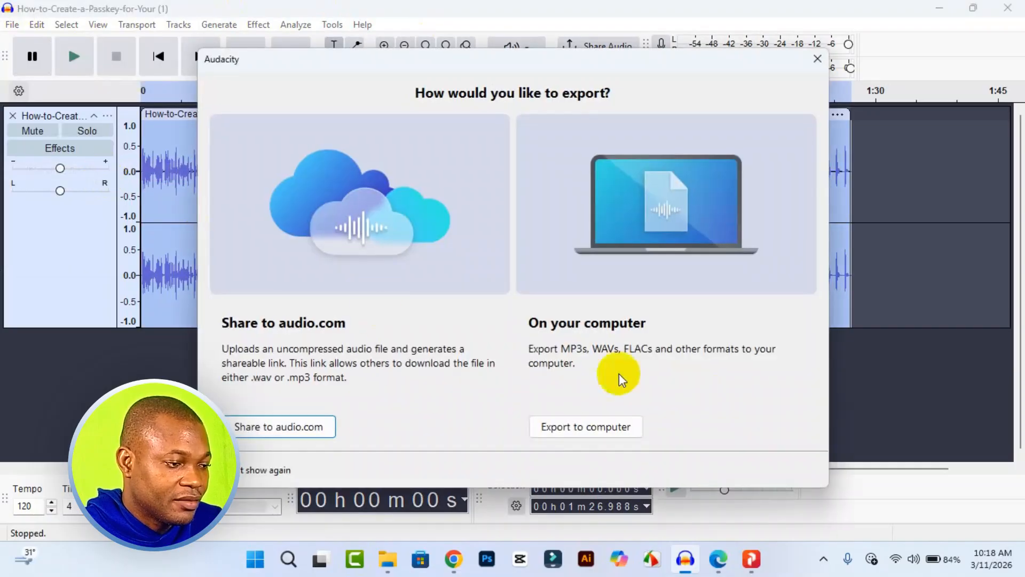
left_click(594, 426)
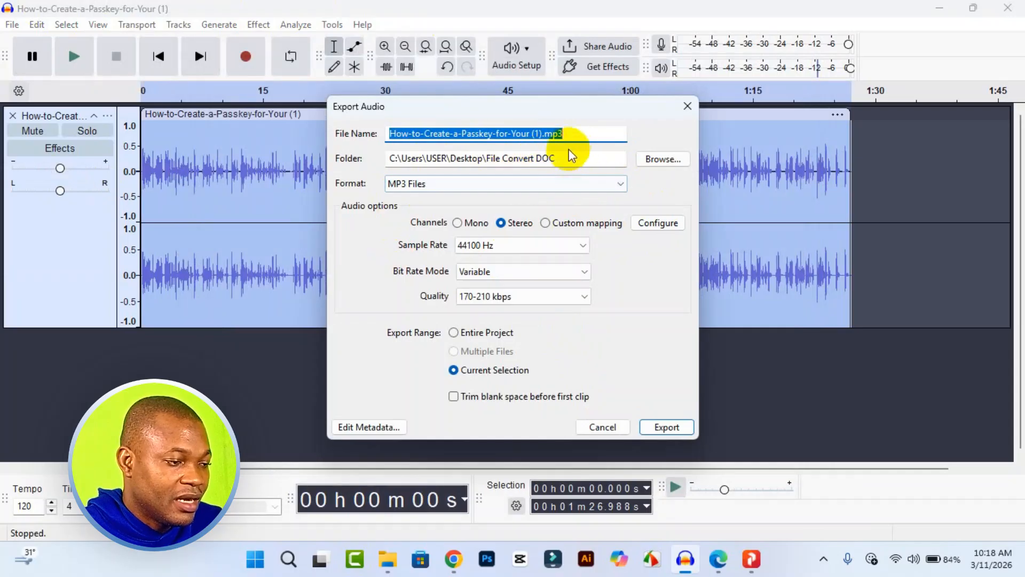
left_click_drag(531, 158, 636, 167)
left_click(648, 160)
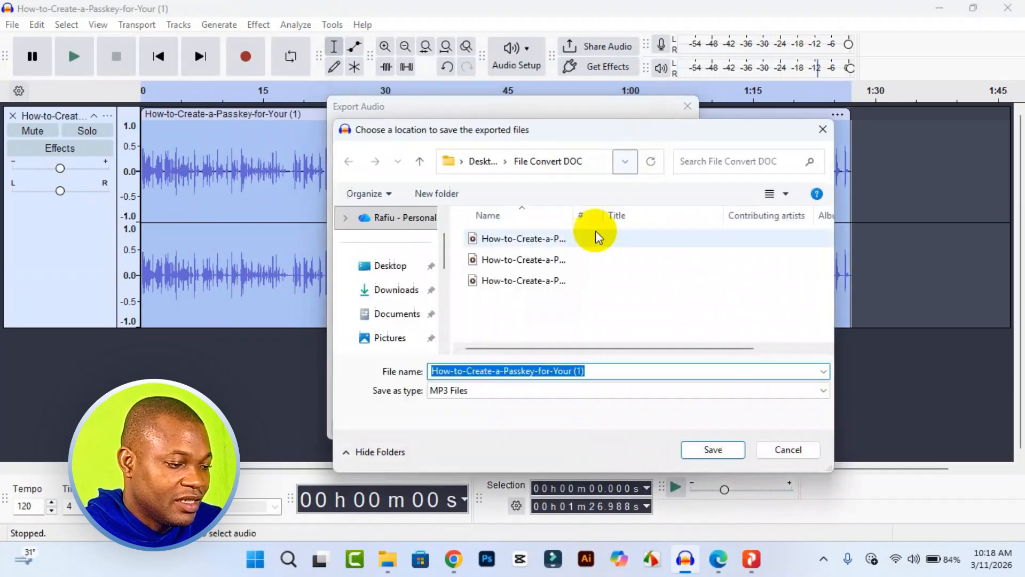
left_click(393, 266)
Step: Rename the export file as How-to-Create-a-Passkey-for-Your (compres)
left_click(584, 371)
left_click(593, 371)
key("BackSpace")
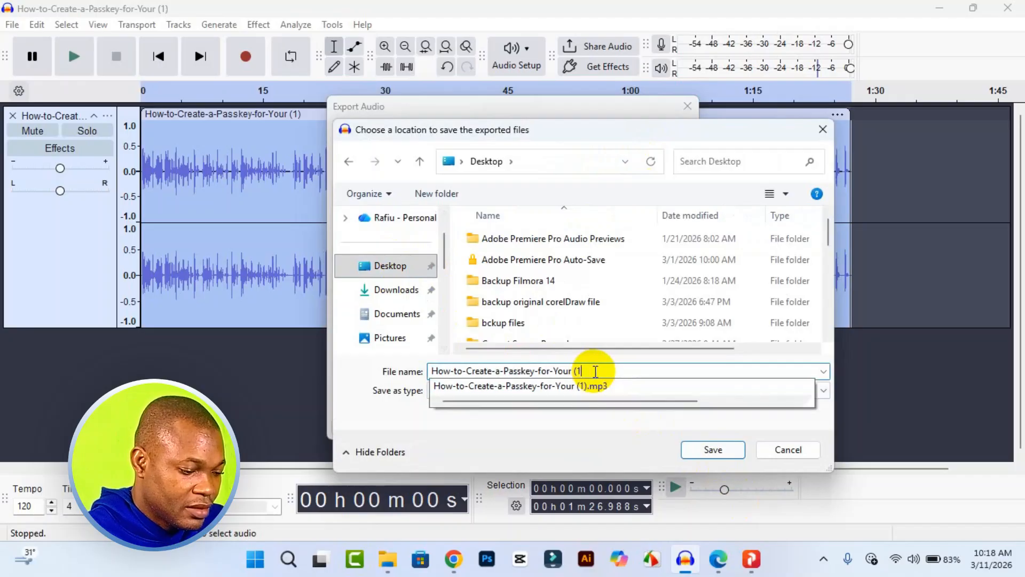
key("BackSpace")
type("c")
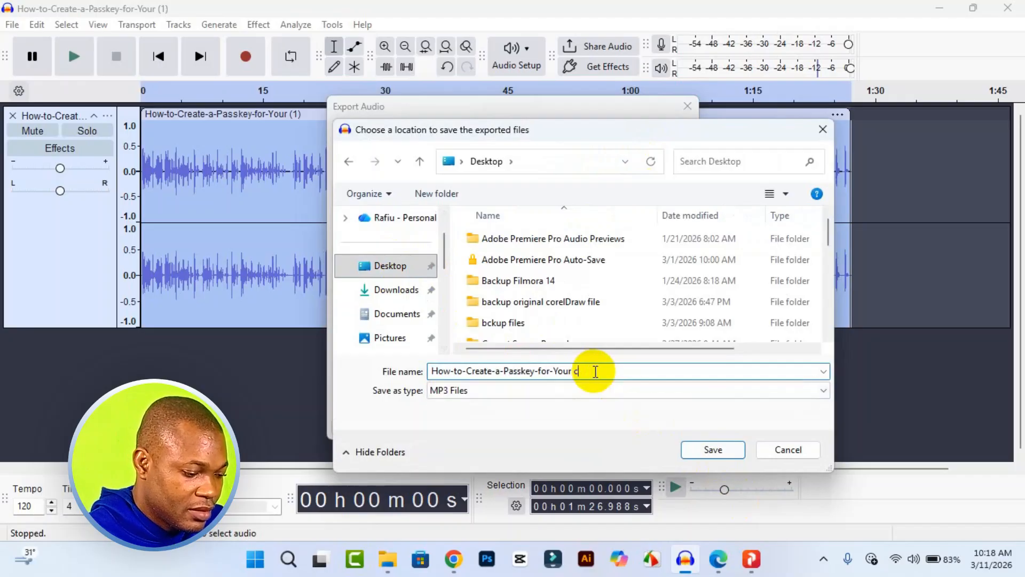
key("BackSpace")
type("c")
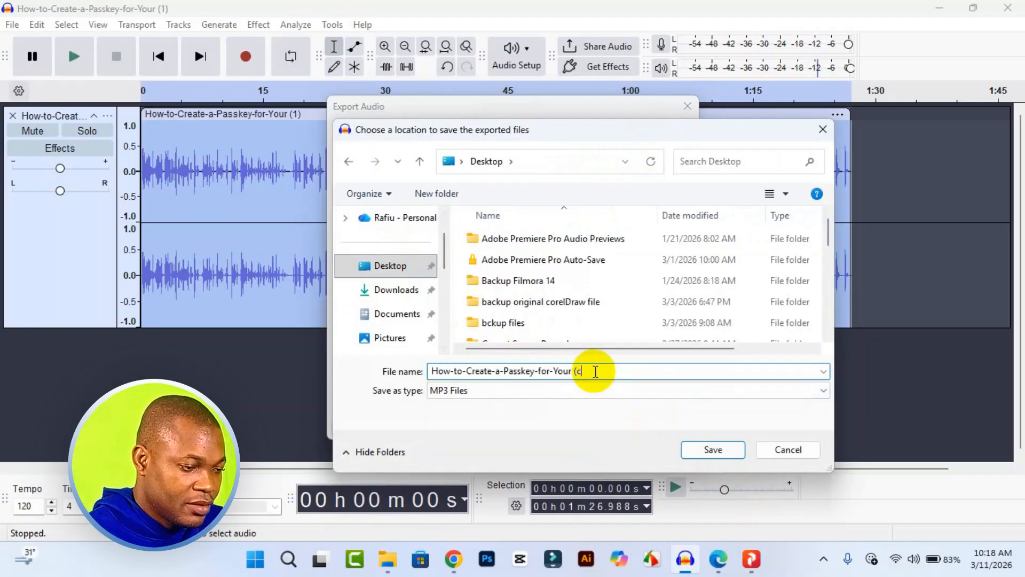
type("ompres")
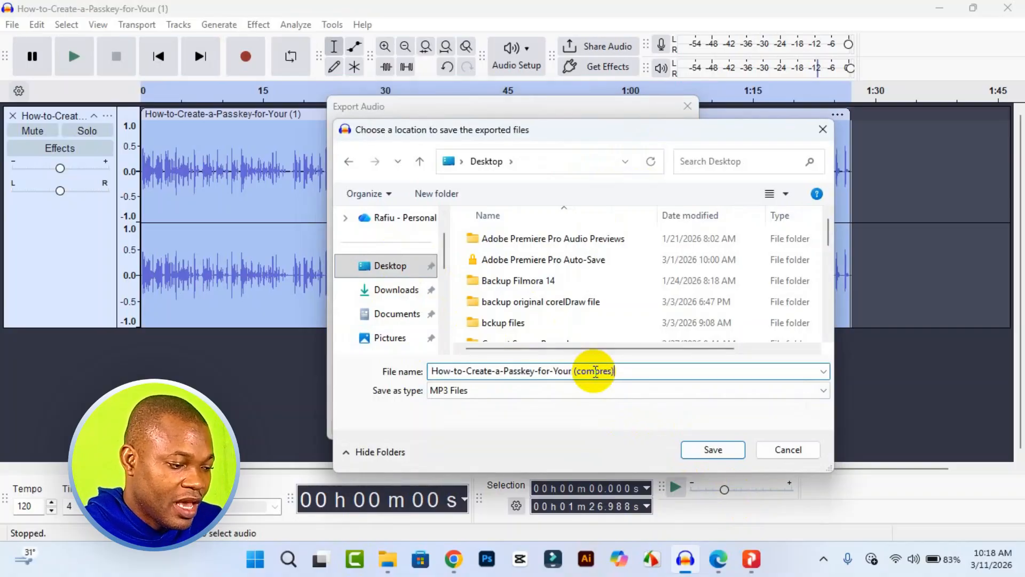
Step: Keep MP3 Files as the file type, save the location and export the audio
left_click(785, 395)
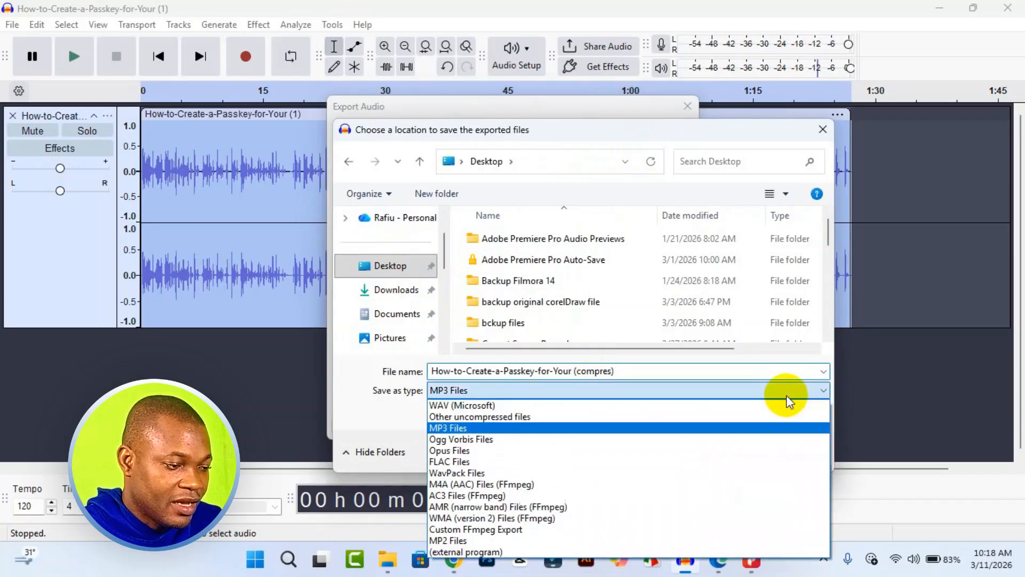
left_click(606, 428)
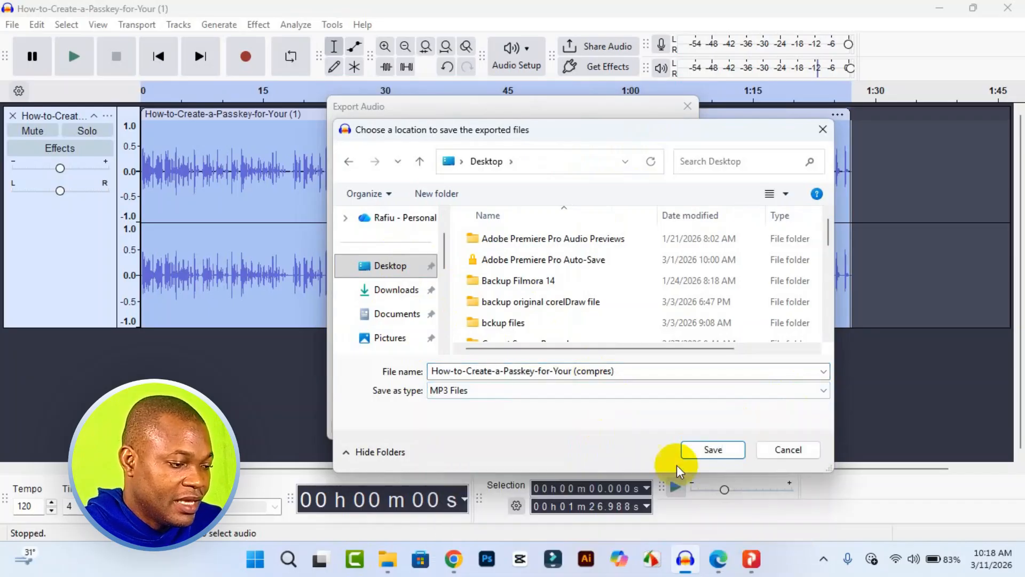
left_click(704, 451)
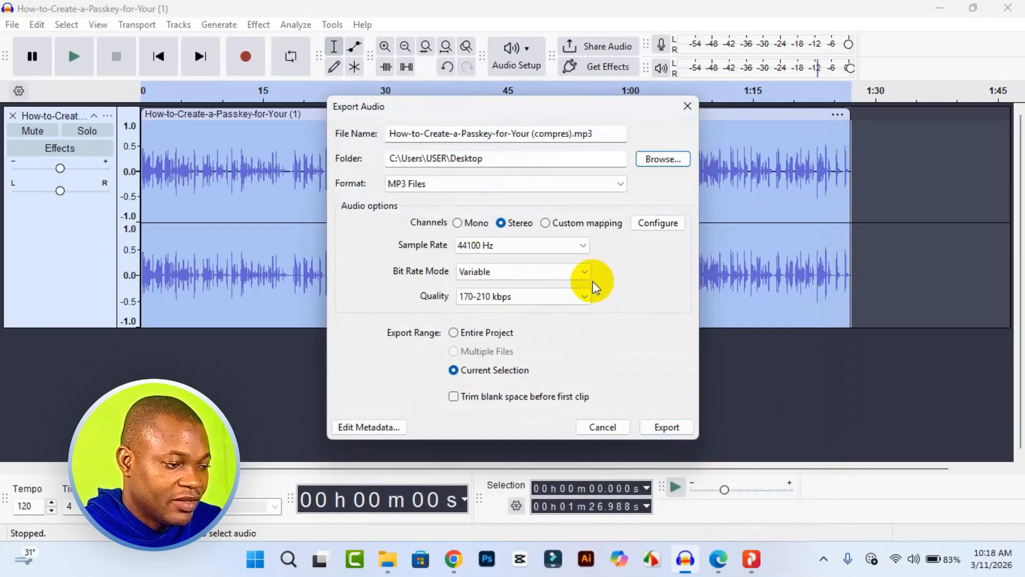
left_click(660, 431)
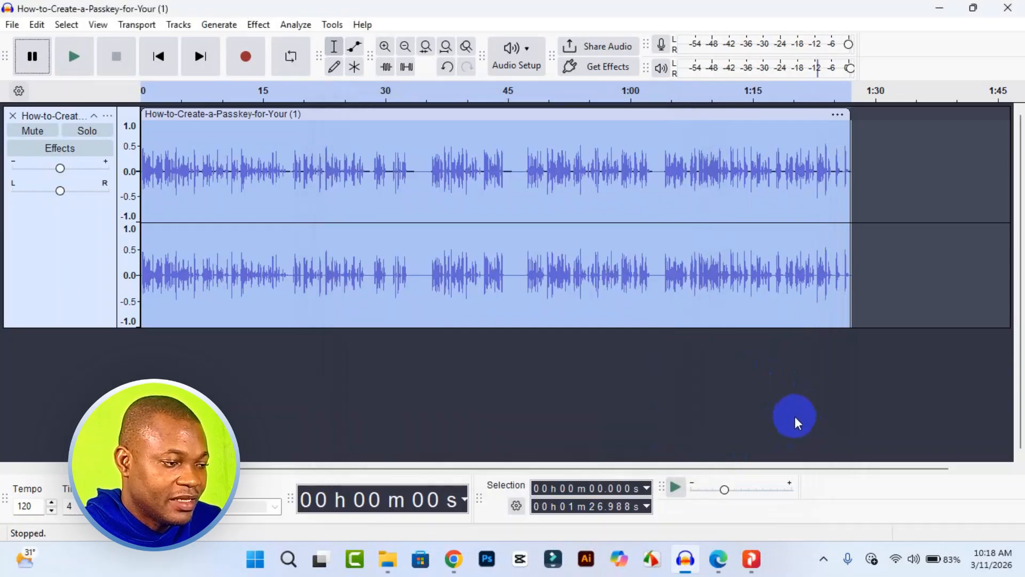
Step: Compare the file sizes of the compressed and original MP3 files on the desktop, then return to Audacity
left_click(943, 8)
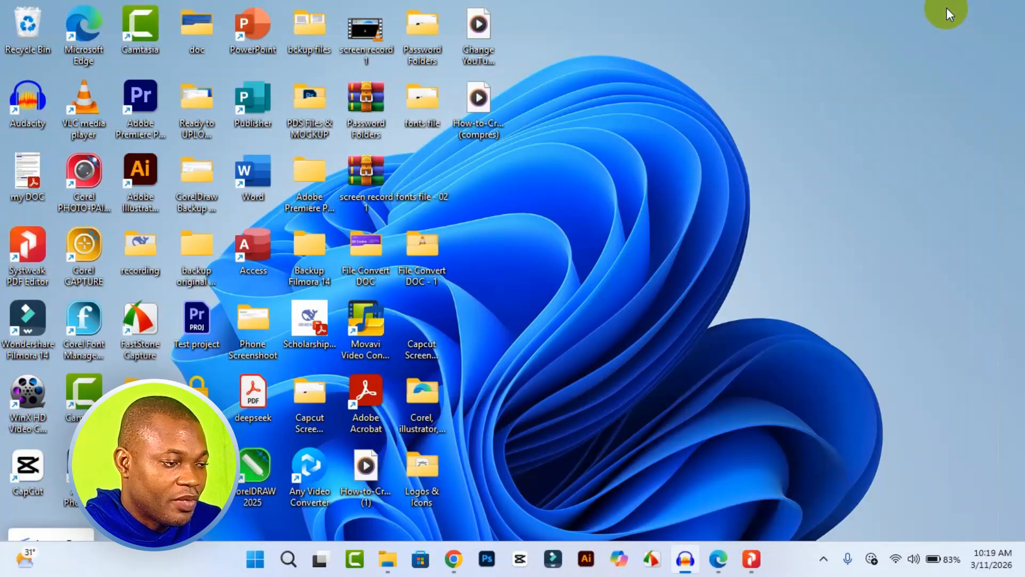
left_click(491, 129)
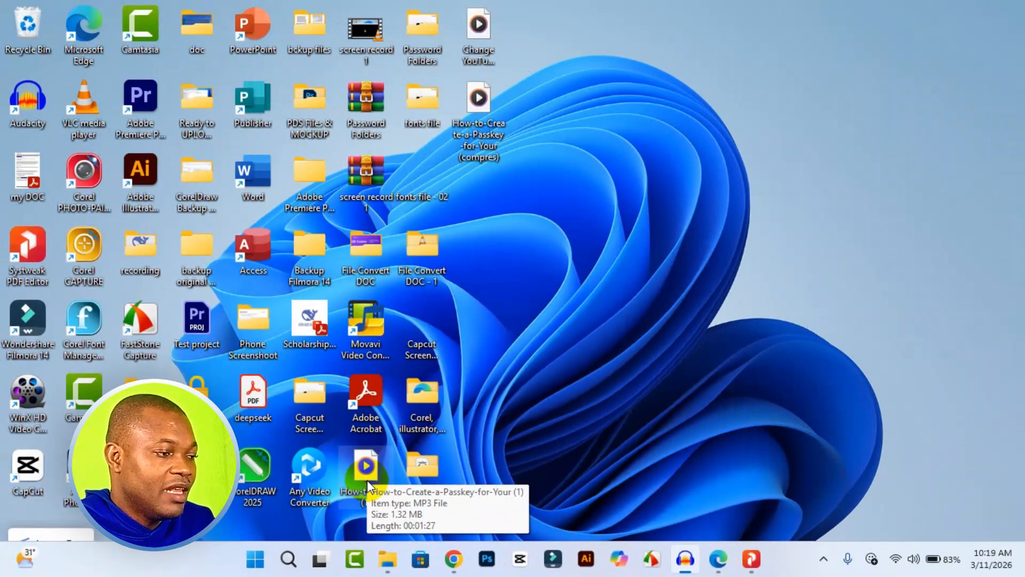
left_click(685, 558)
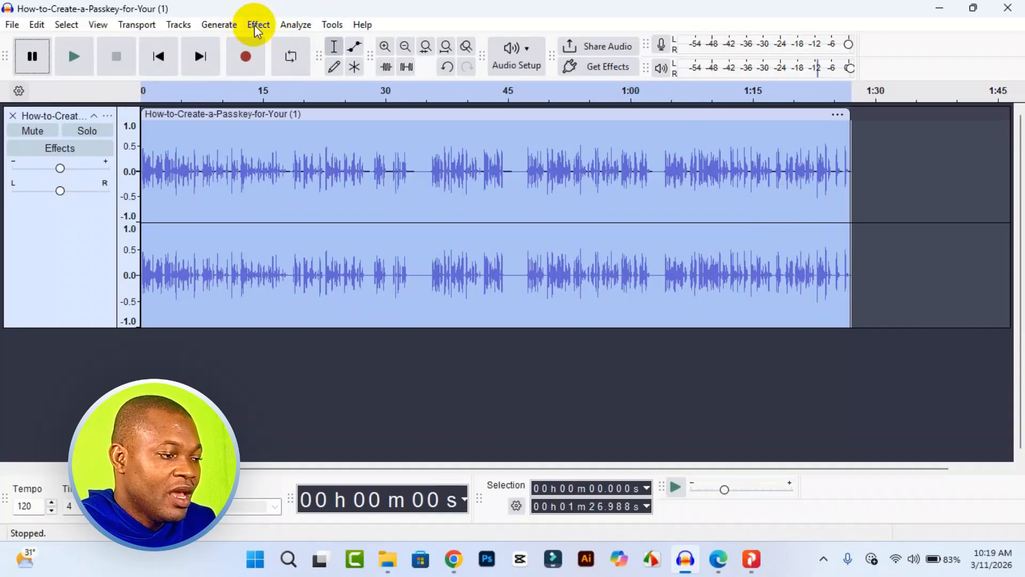
Step: Reopen the Compressor for the selected clip and set its threshold to -23.8 dB
left_click(257, 26)
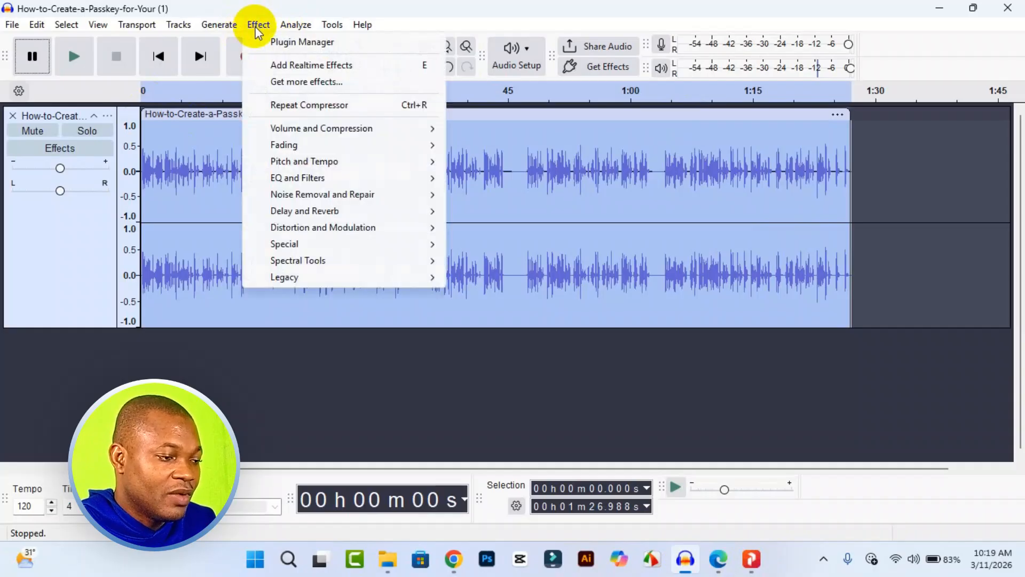
mouse_move(348, 131)
left_click(498, 160)
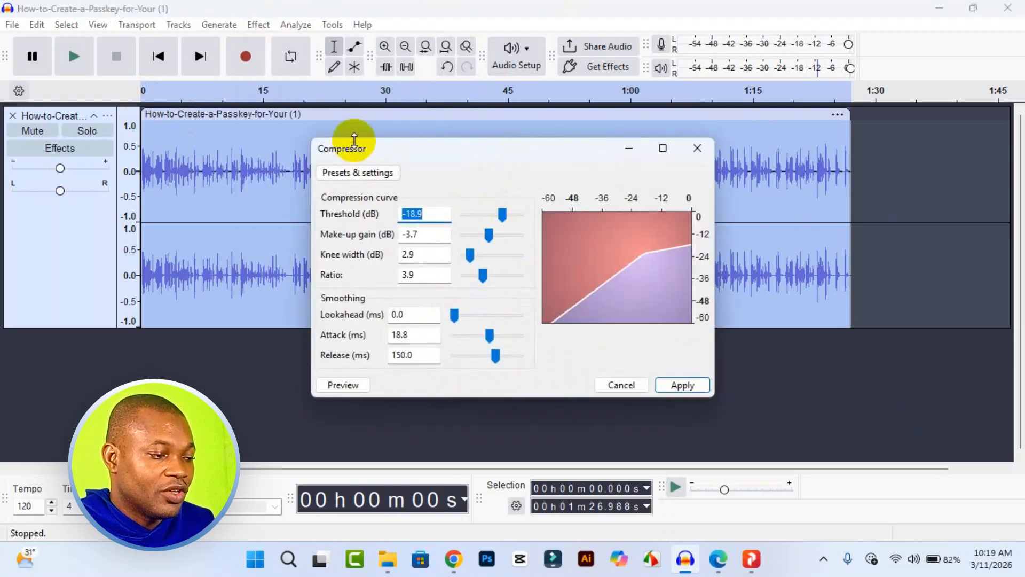
left_click_drag(503, 223, 498, 221)
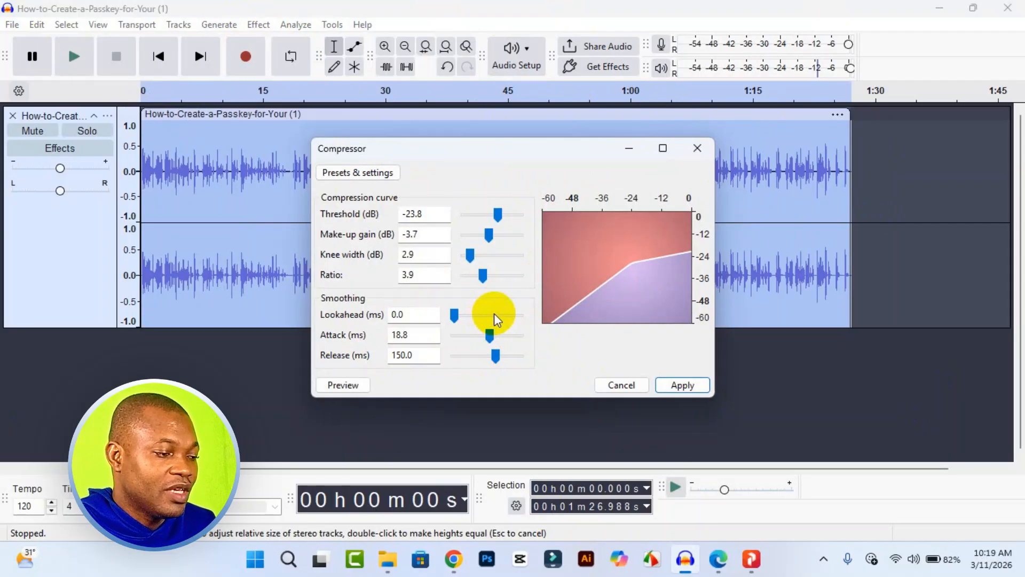
left_click_drag(556, 153, 488, 124)
left_click(406, 228)
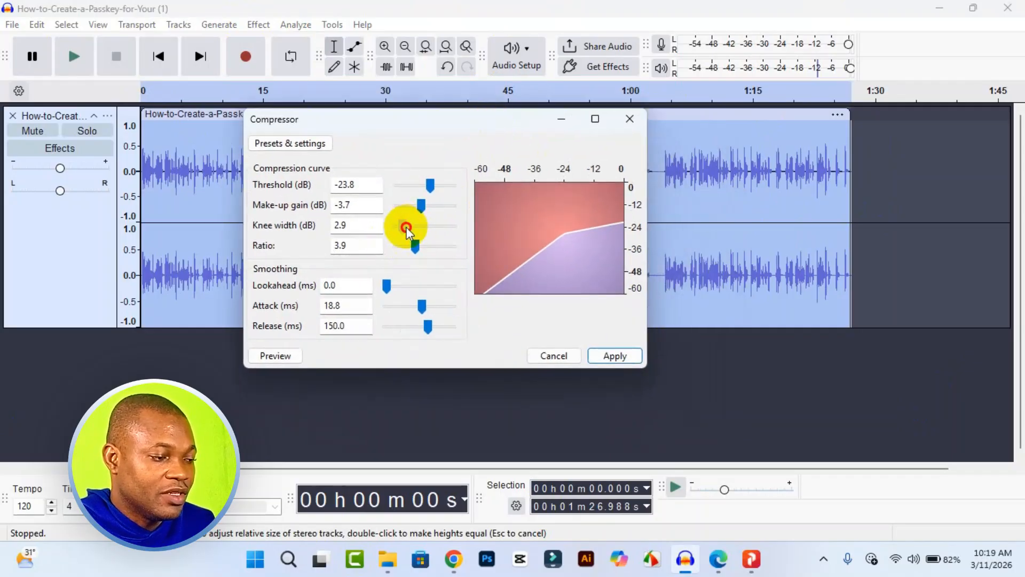